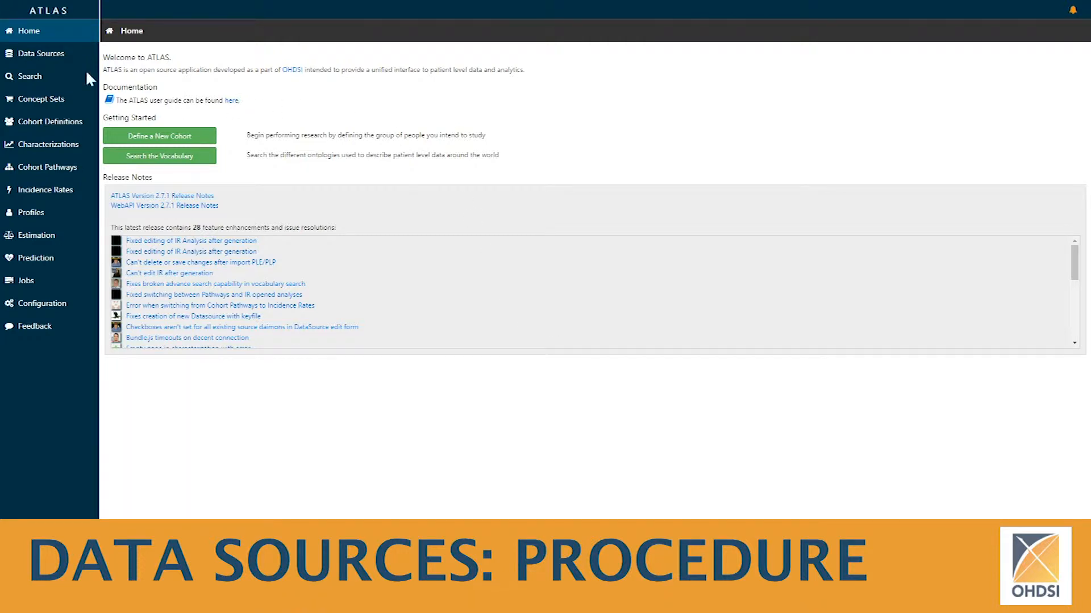
Step: Load the Source 1 Procedure report from Data Sources and switch its prevalence view to the concept table
left_click(41, 54)
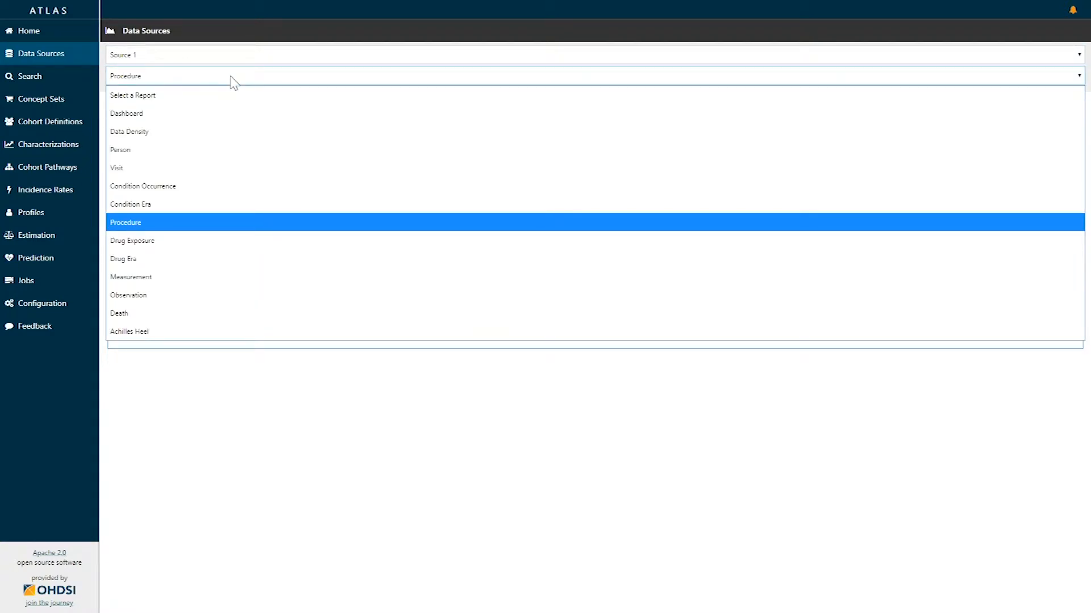
left_click(210, 226)
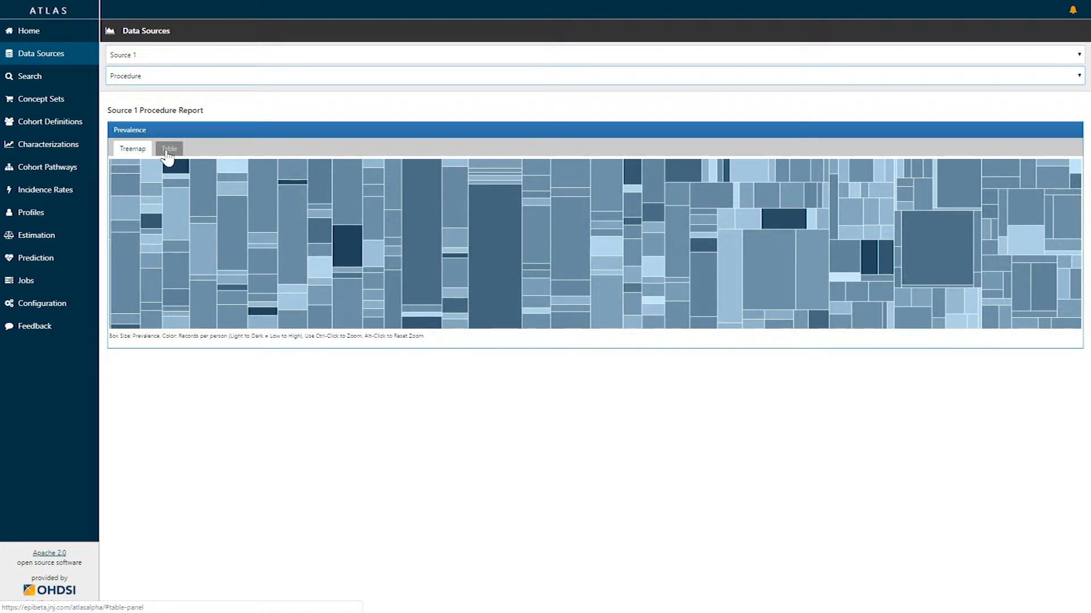
left_click(167, 150)
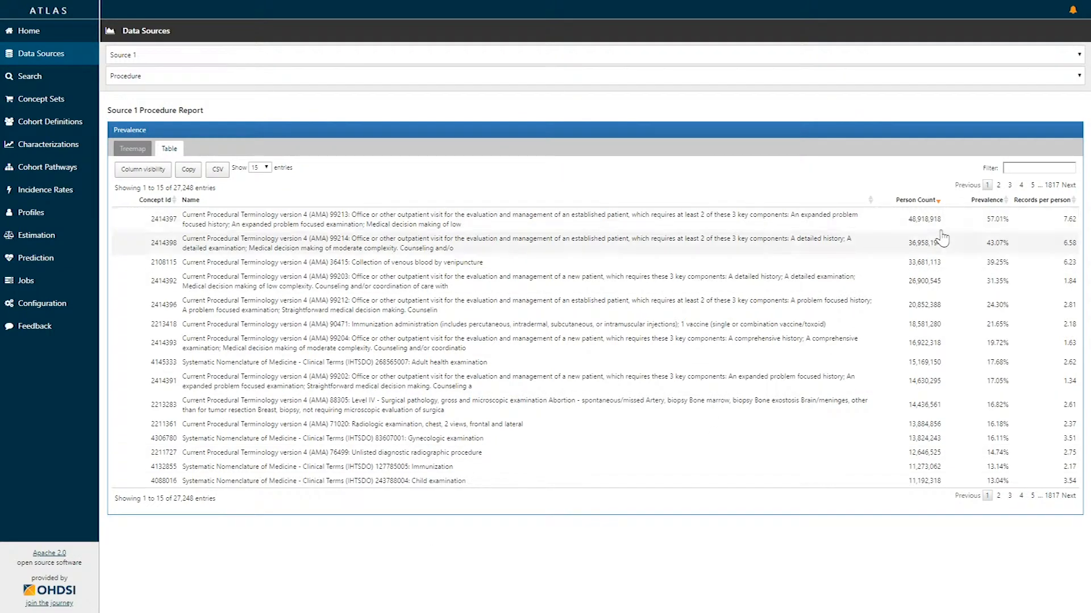
Step: Focus the Filter box above the procedure concept table
left_click(1038, 169)
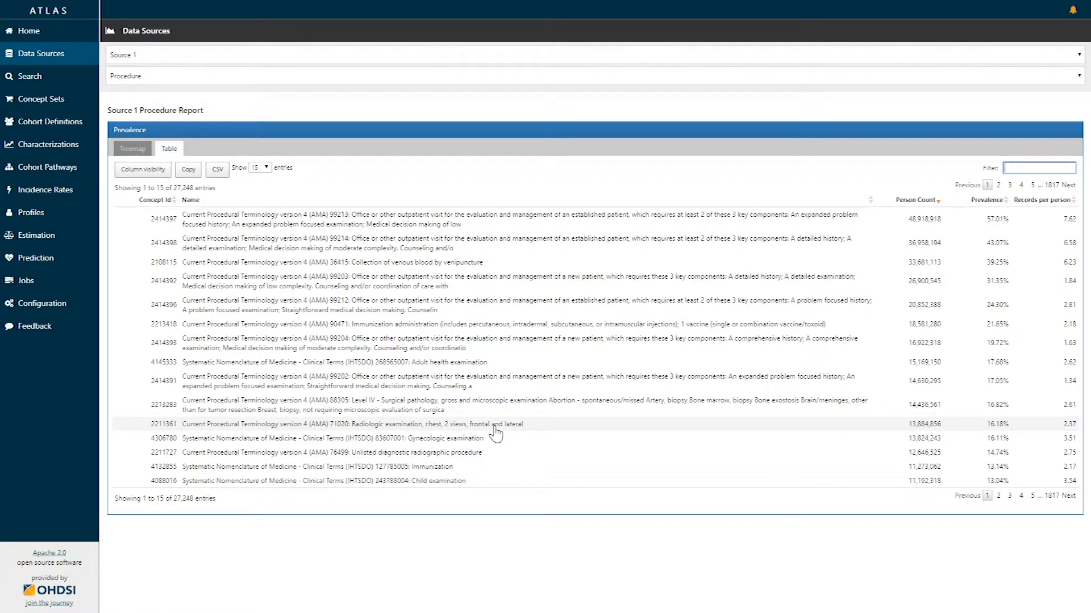
Step: Select the 71020 chest radiologic examination row to show its drilldown report
left_click(496, 426)
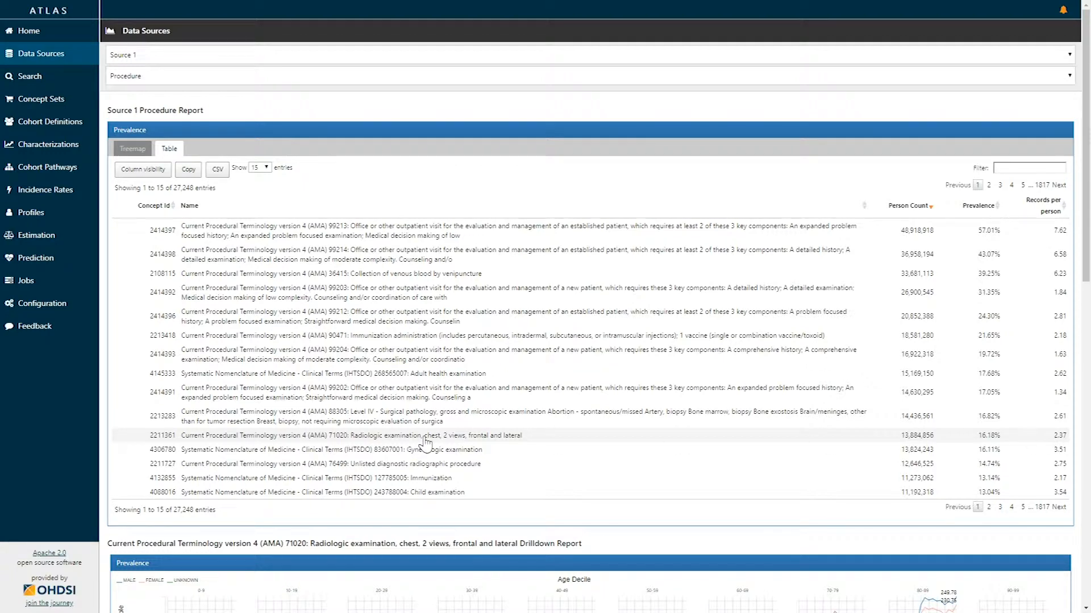
scroll(423, 437, "down", 5)
scroll(424, 437, "down", 2)
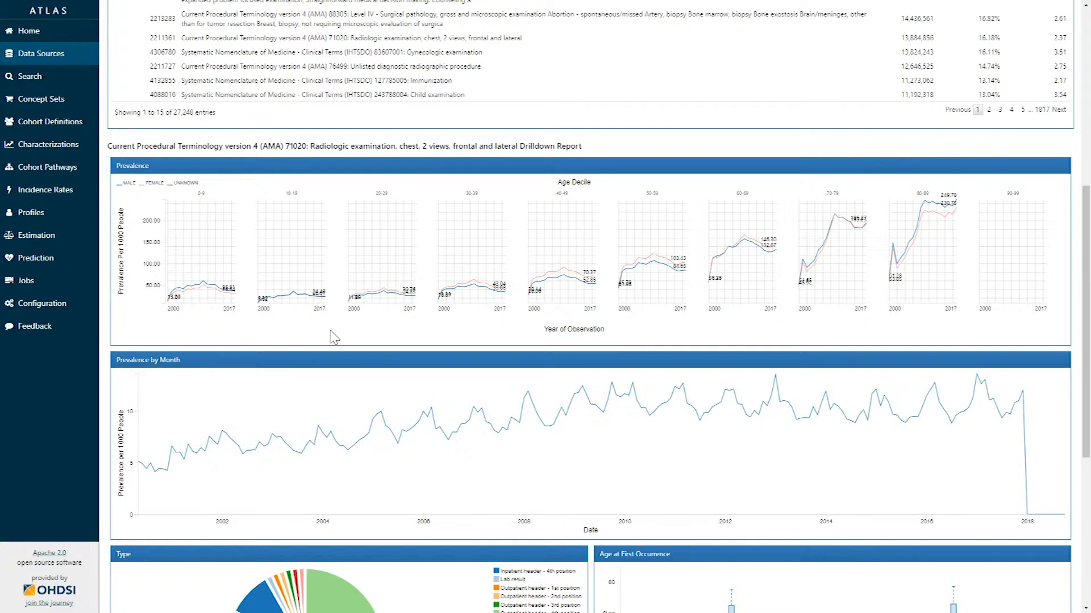
scroll(333, 338, "down", 1)
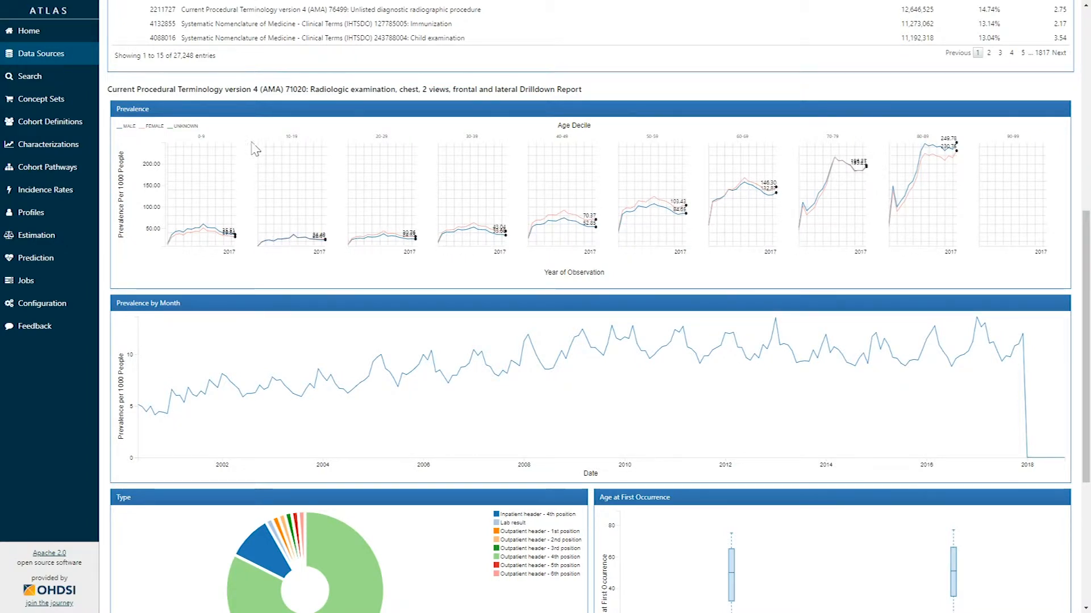
mouse_move(654, 209)
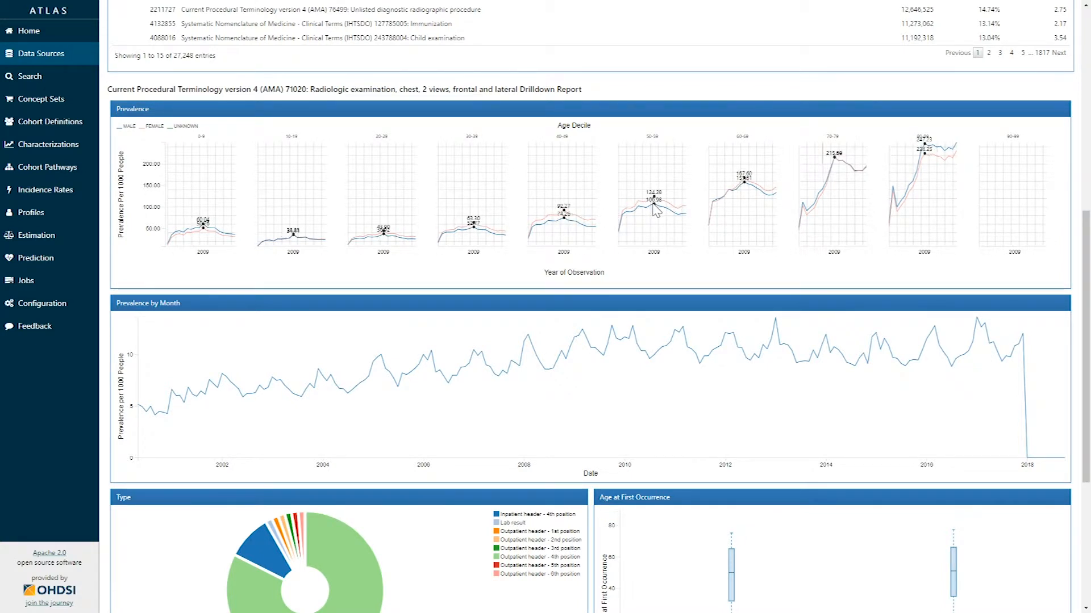
scroll(298, 341, "down", 3)
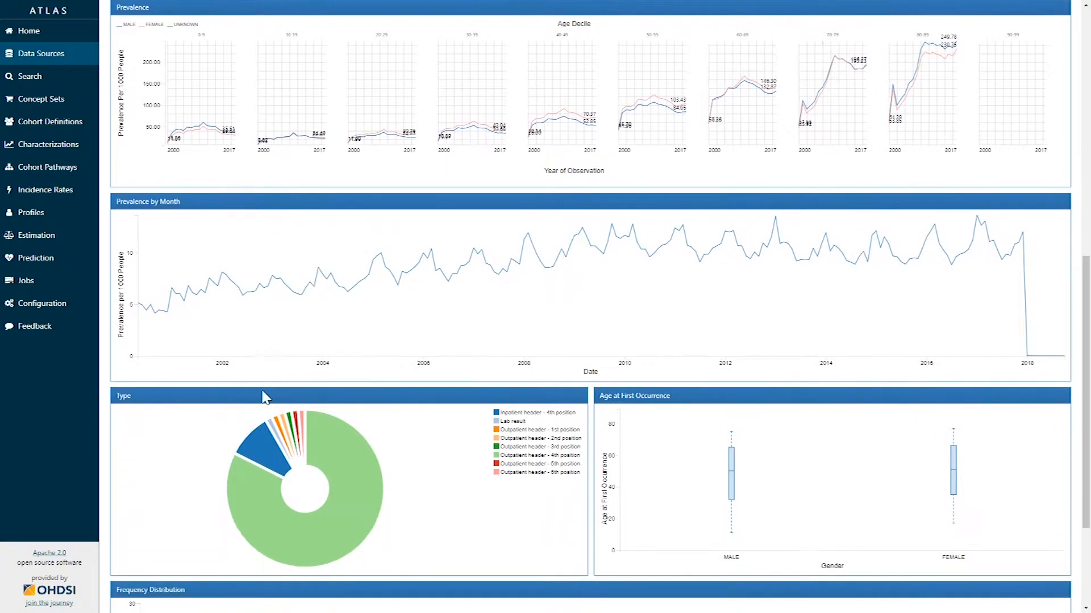
scroll(256, 358, "down", 2)
scroll(213, 298, "down", 2)
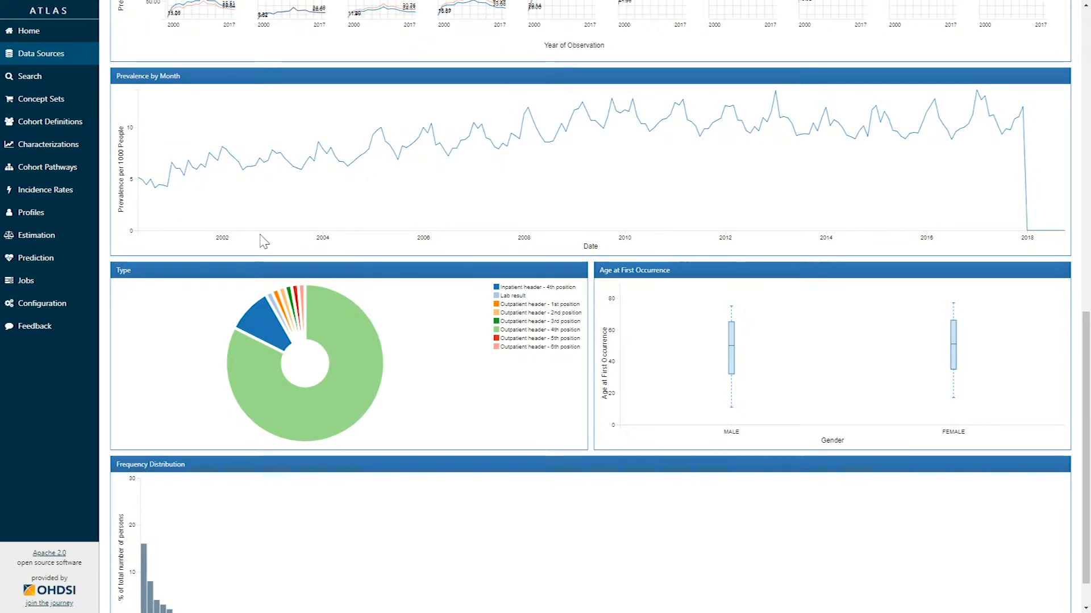
mouse_move(772, 106)
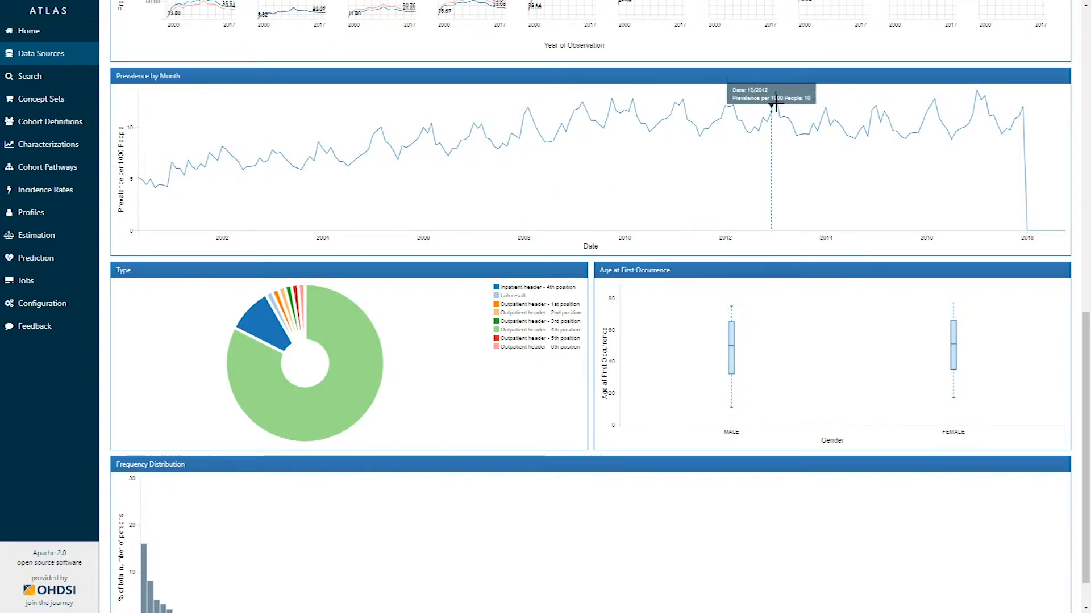
scroll(623, 222, "down", 1)
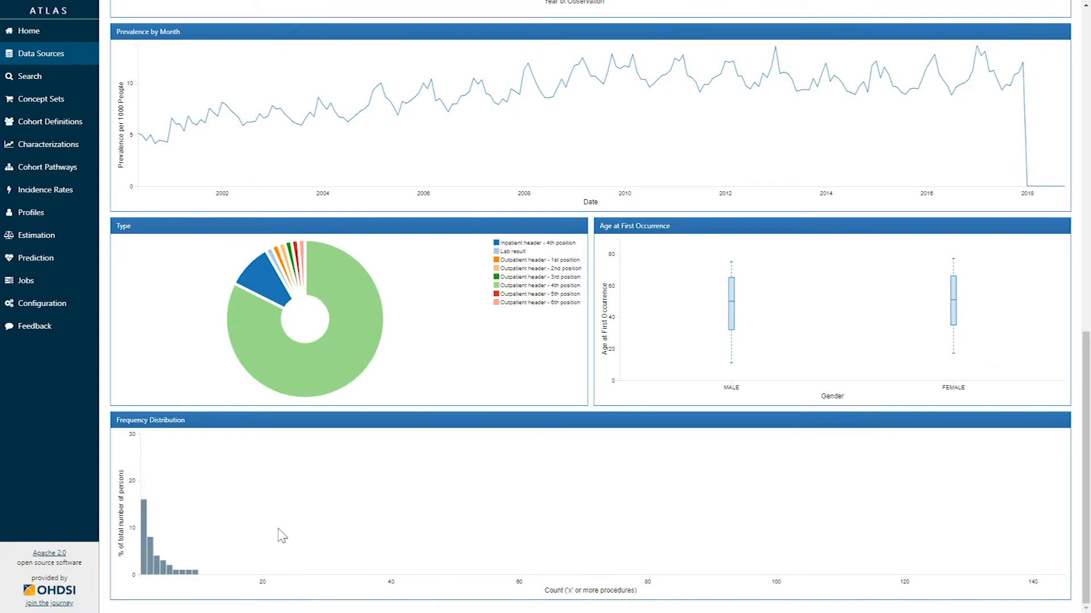
scroll(281, 535, "up", 5)
scroll(281, 535, "up", 5)
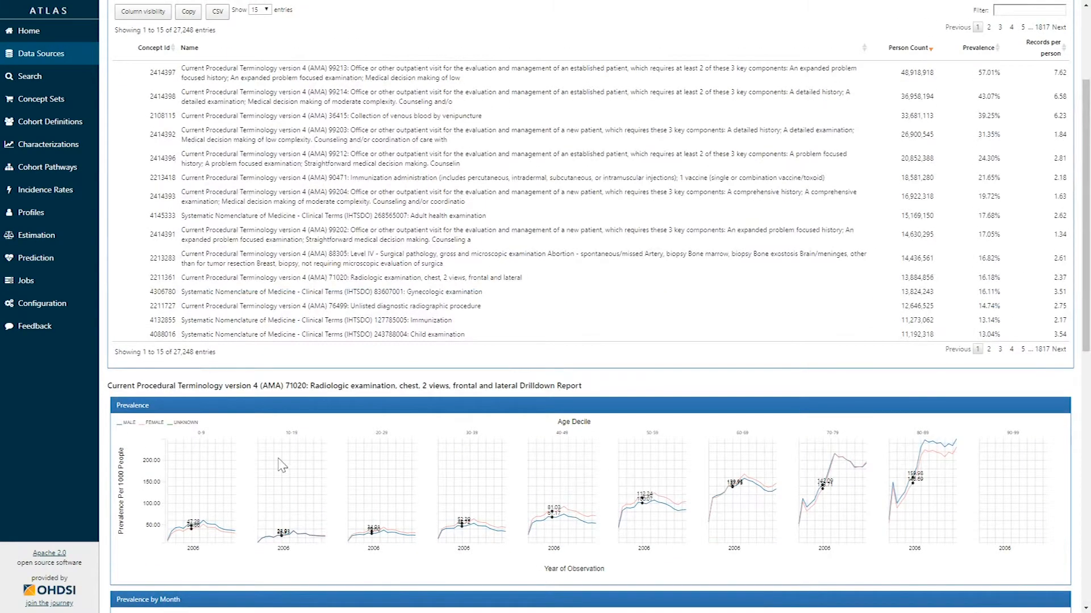
scroll(282, 464, "up", 5)
scroll(282, 464, "up", 3)
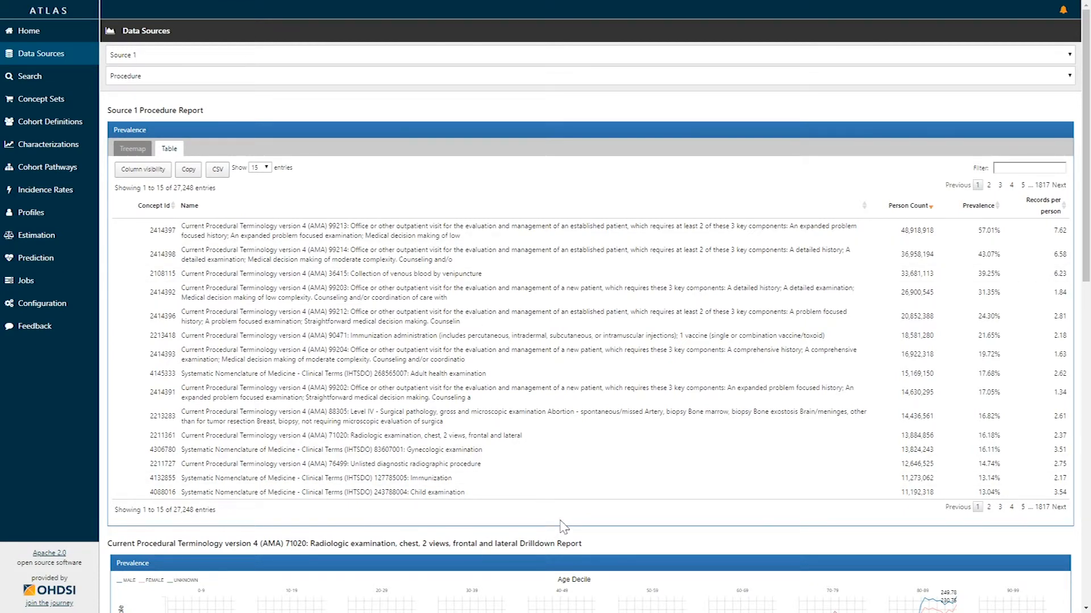
Step: Filter the table to 'coronary artery bypass' and select the single arterial graft bypass concept for drilldown
left_click(1028, 168)
type("coronary art")
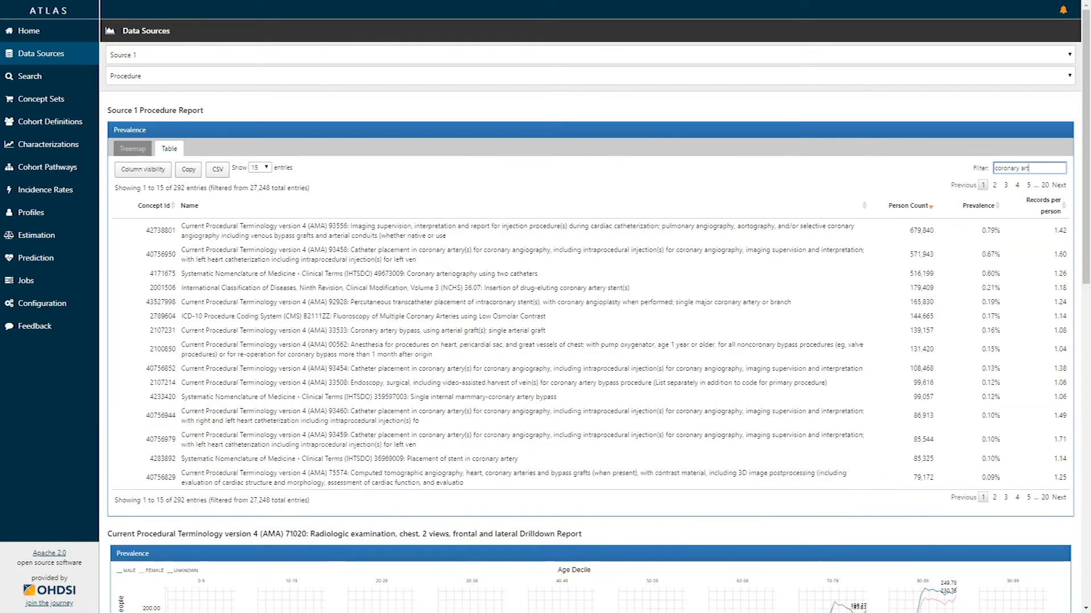
type("ery bypass")
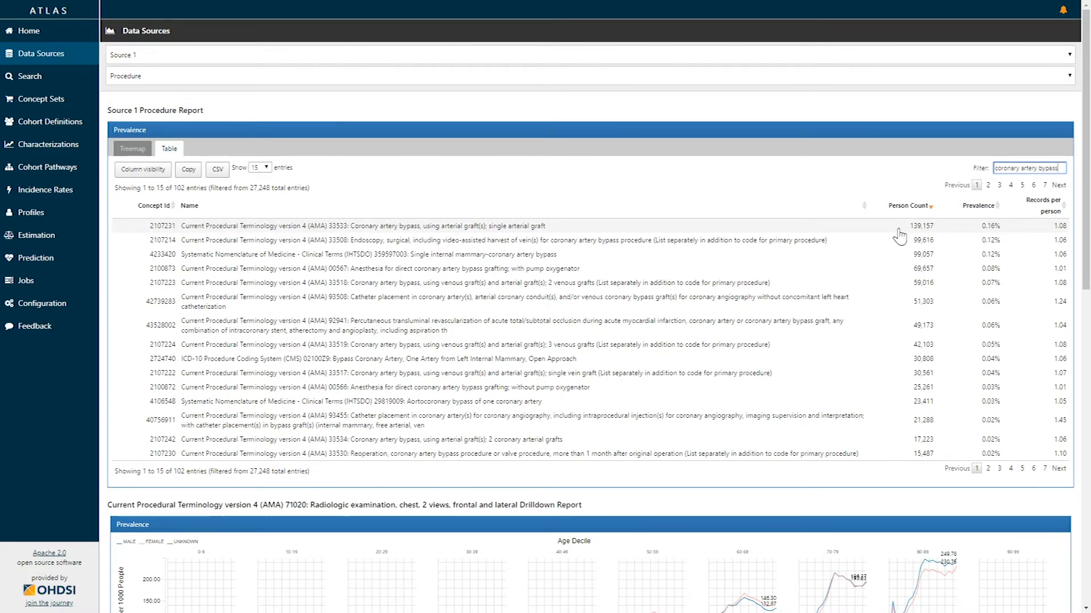
left_click(524, 230)
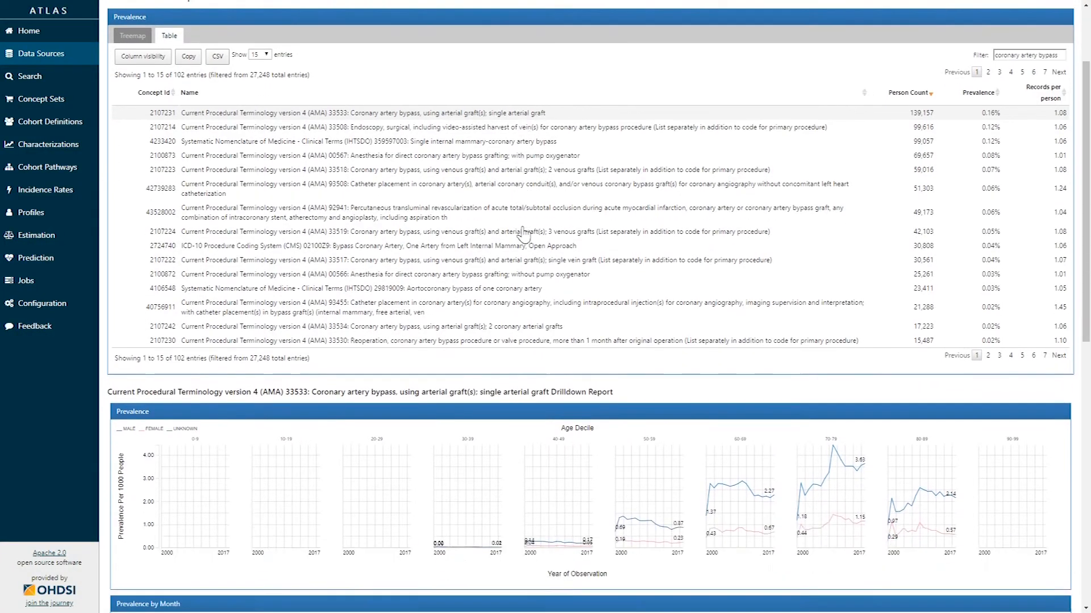
scroll(523, 232, "down", 5)
scroll(460, 256, "down", 3)
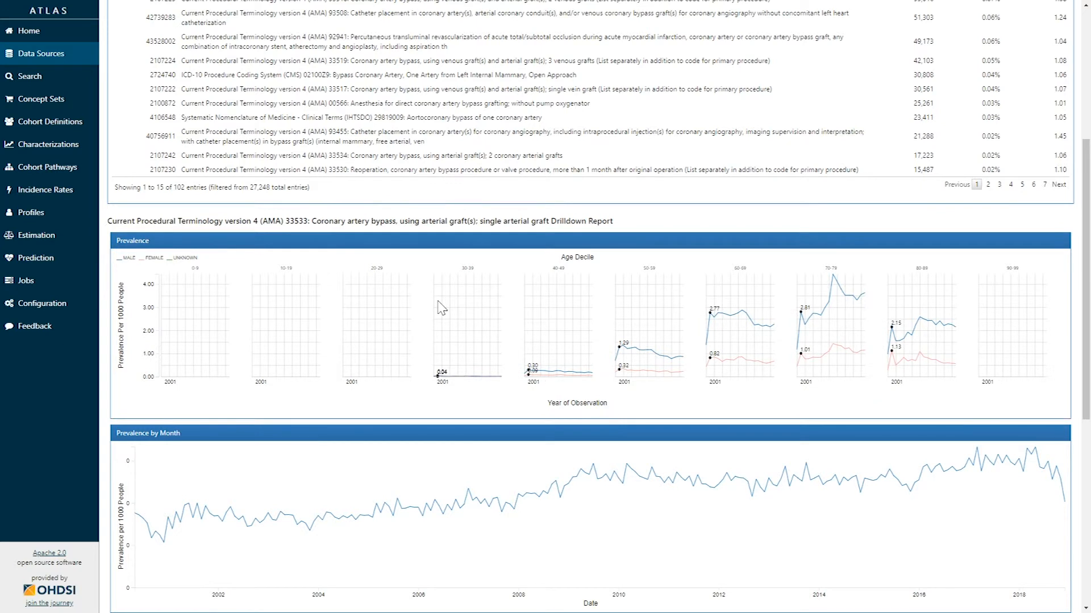
scroll(444, 305, "down", 1)
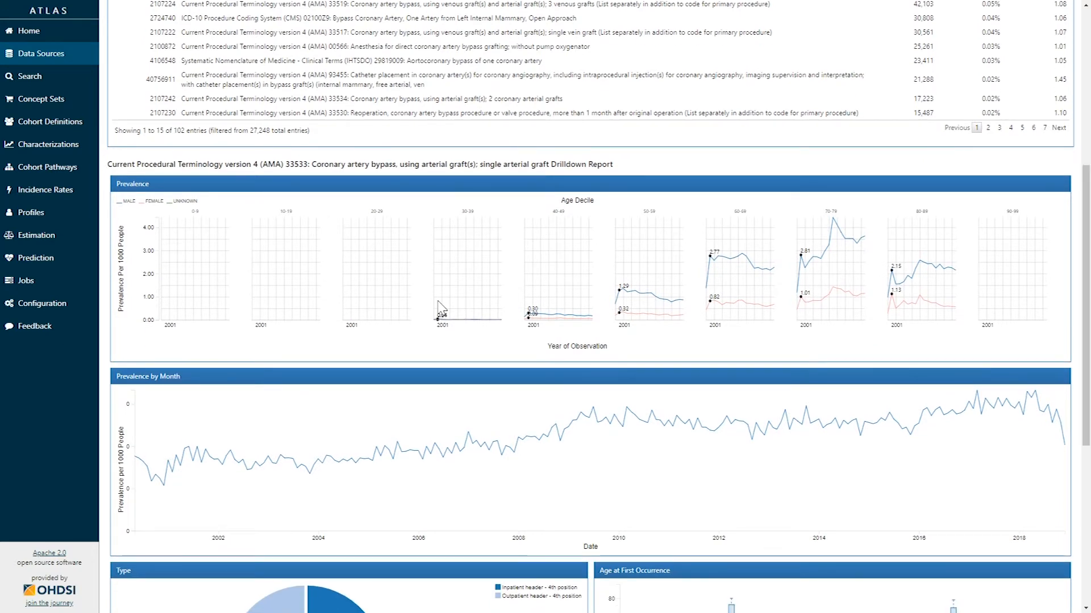
scroll(440, 307, "down", 1)
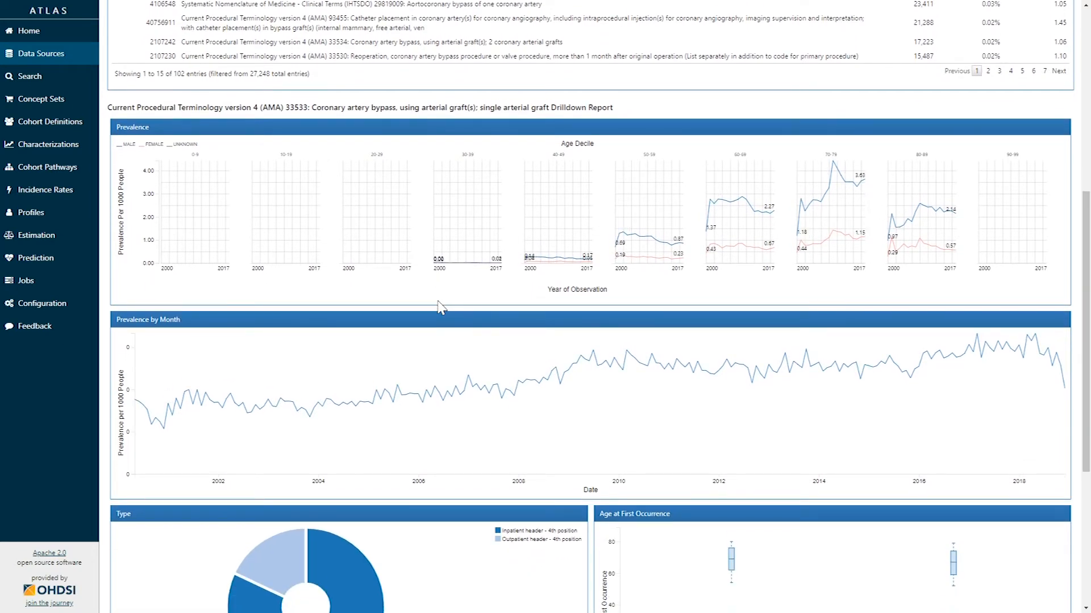
scroll(440, 308, "down", 2)
scroll(441, 306, "down", 2)
scroll(441, 308, "down", 2)
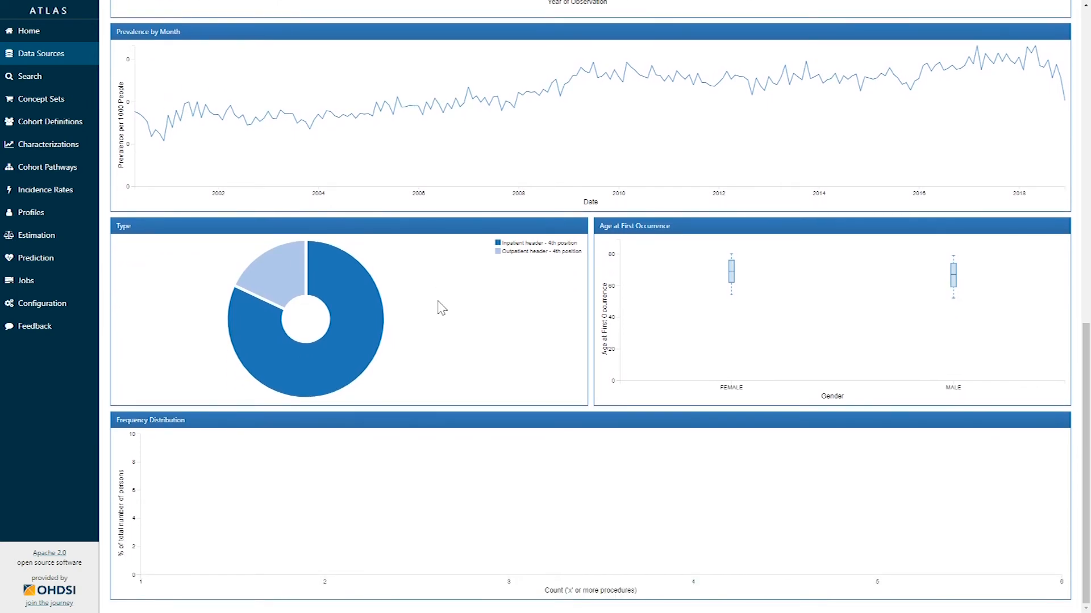
scroll(530, 346, "up", 3)
scroll(530, 346, "up", 3)
scroll(530, 346, "up", 3)
scroll(530, 346, "up", 2)
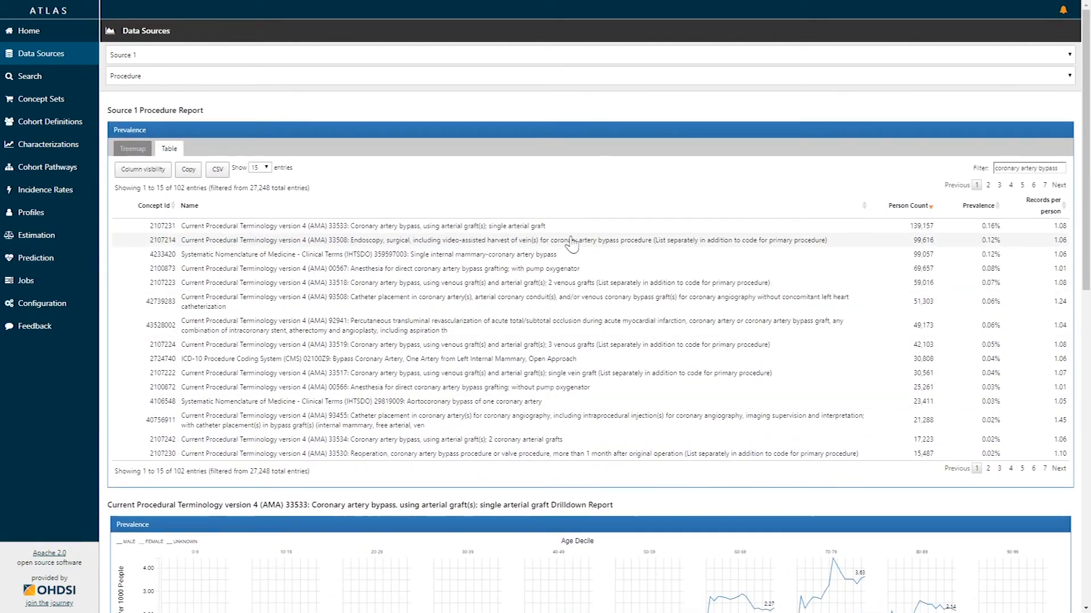